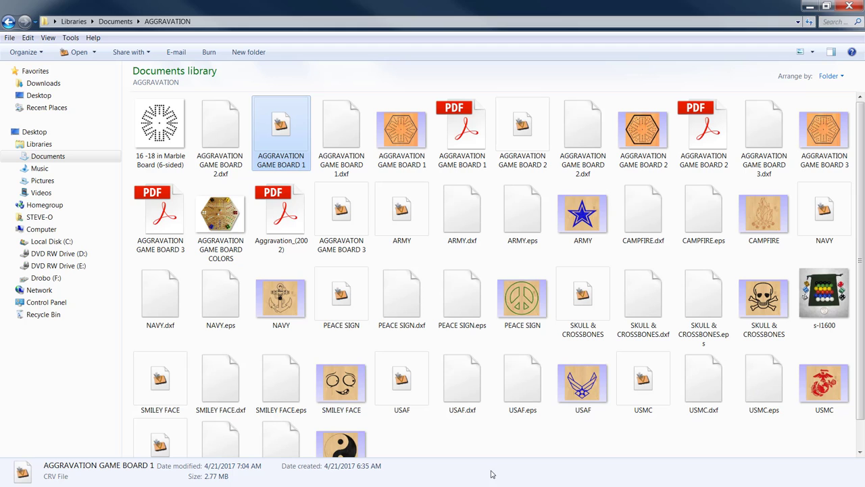
Open the marble-hole layout picture in Picture Manager
{"action": "scroll", "coordinate": [861, 280], "scroll_direction": "down", "scroll_amount": 1}
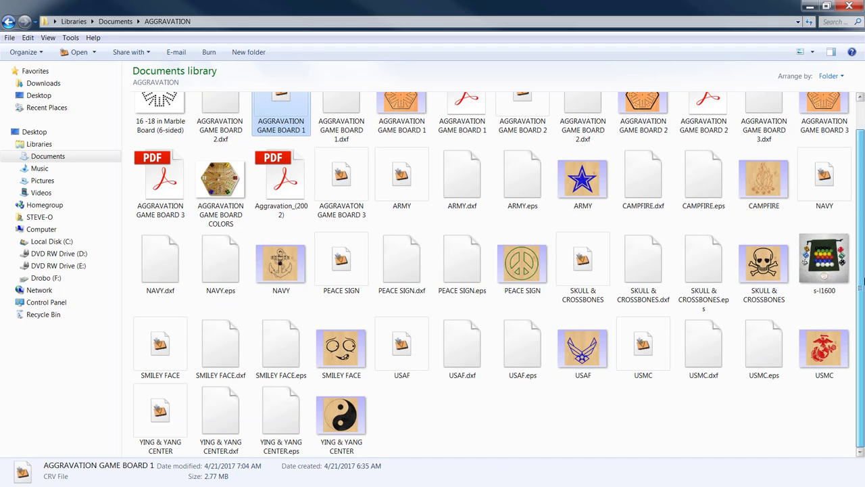
{"action": "scroll", "coordinate": [860, 281], "scroll_direction": "up", "scroll_amount": 1}
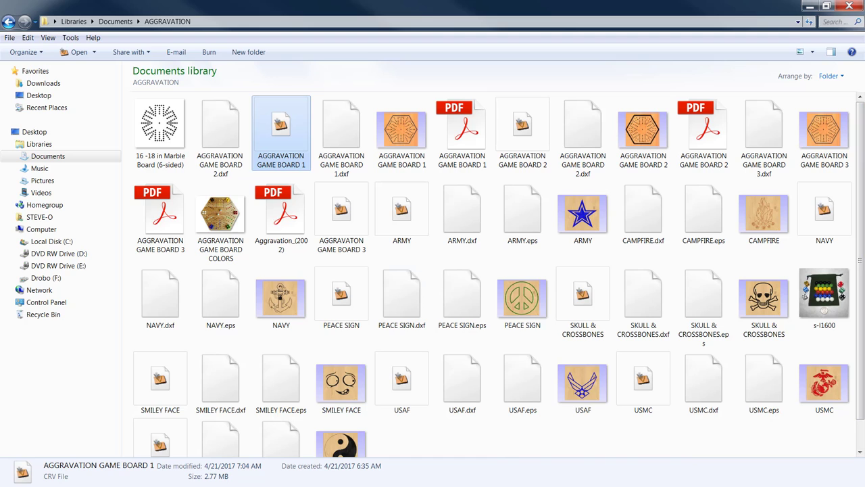
{"action": "key", "text": "Home"}
{"action": "key", "text": "Return"}
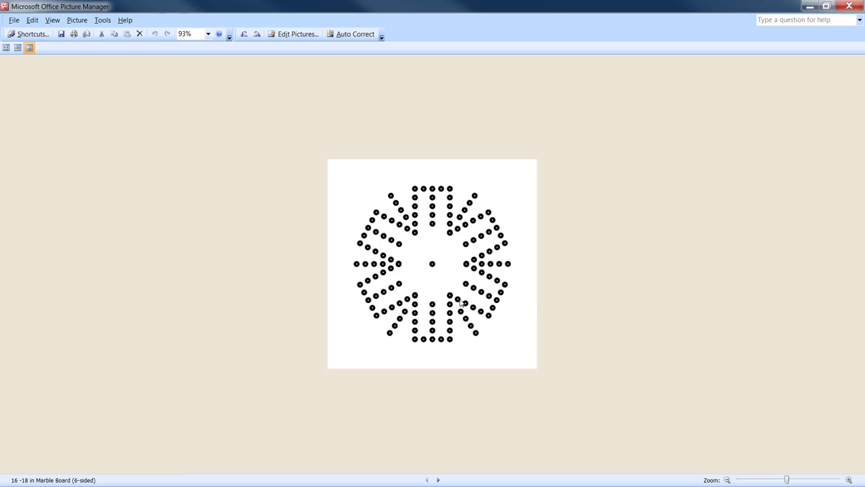
View it at 150%, then at 100%, then advance to AGGRAVATION GAME BOARD 1
{"action": "mouse_move", "coordinate": [440, 280]}
{"action": "left_click", "coordinate": [209, 34]}
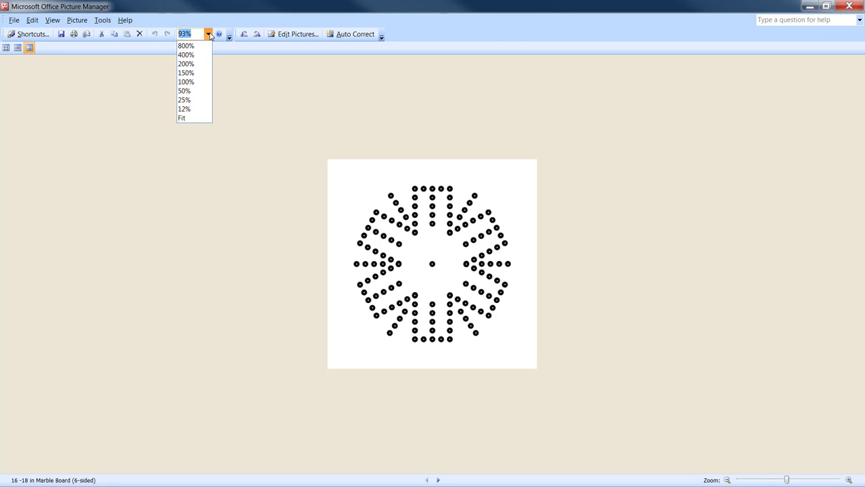
{"action": "left_click", "coordinate": [192, 73]}
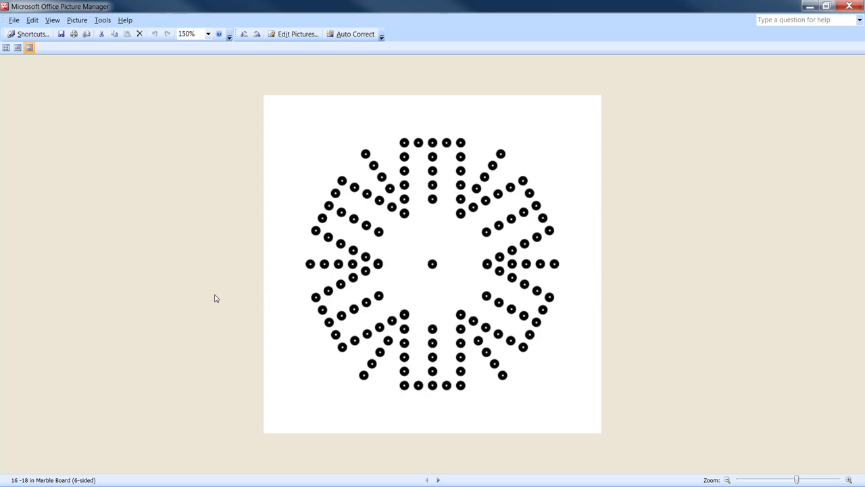
{"action": "left_click", "coordinate": [209, 36]}
{"action": "left_click", "coordinate": [187, 82]}
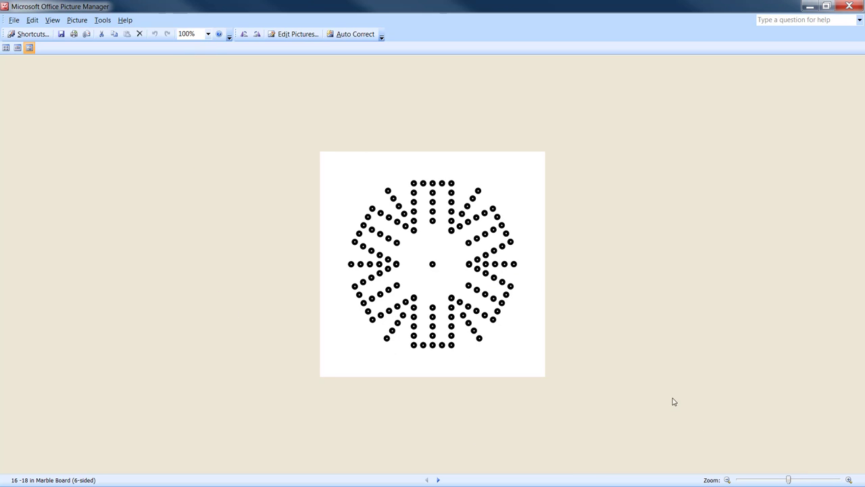
{"action": "left_click", "coordinate": [439, 480]}
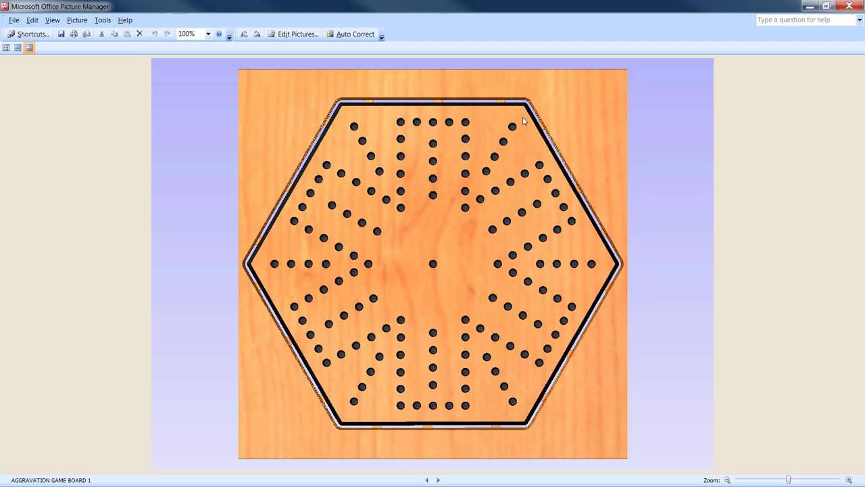
Page past AGGRAVATION GAME BOARD 2 to AGGRAVATION GAME BOARD 3
{"action": "left_click", "coordinate": [439, 479]}
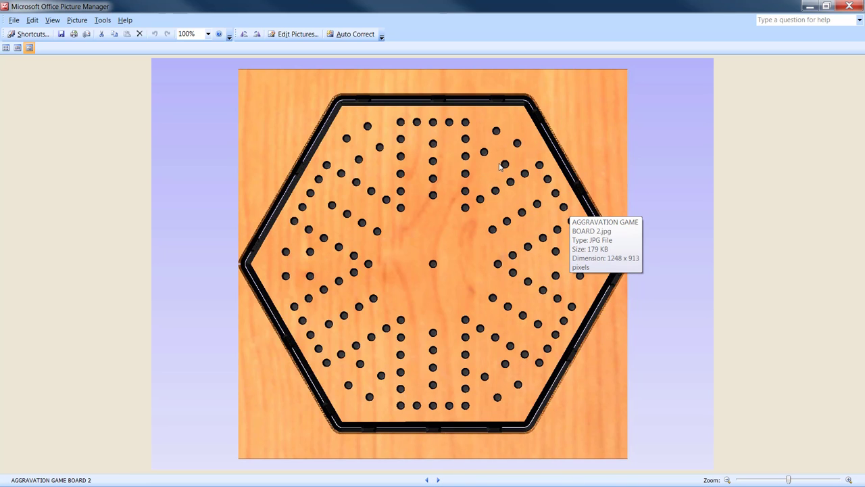
{"action": "left_click", "coordinate": [440, 480]}
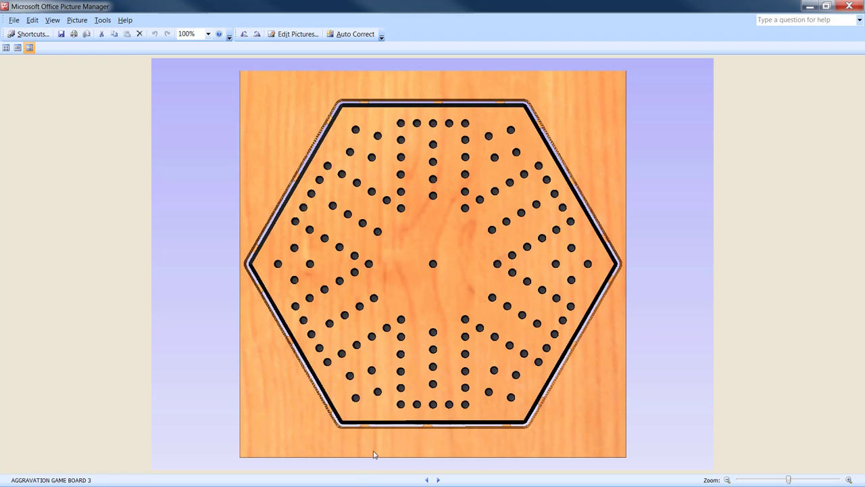
View the colored board photo fitted to the window and the marbles photo, then close the viewer
{"action": "left_click", "coordinate": [438, 479]}
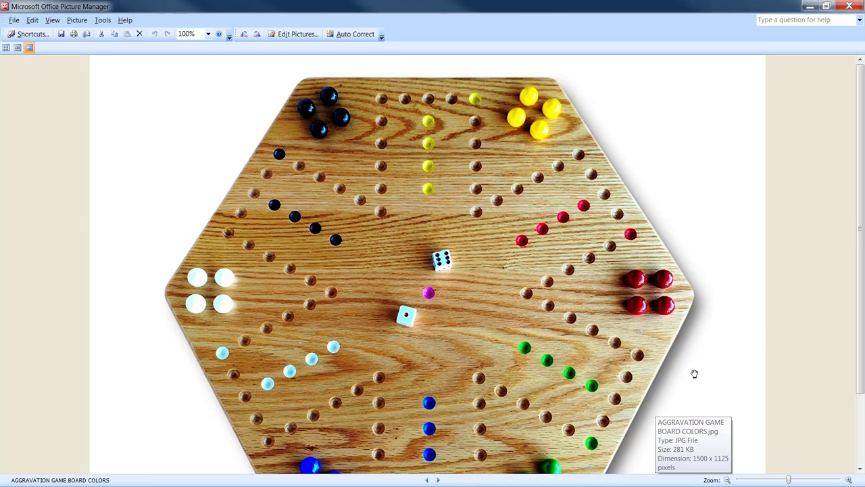
{"action": "left_click_drag", "start_coordinate": [858, 215], "coordinate": [861, 256]}
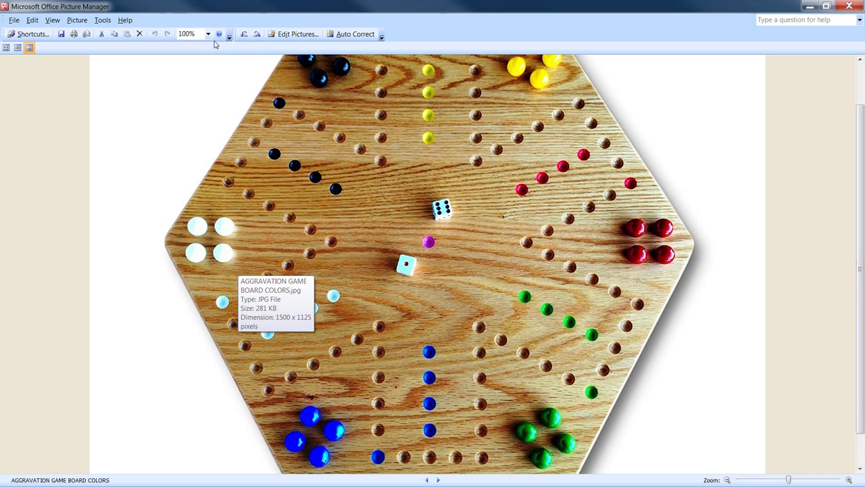
{"action": "left_click", "coordinate": [208, 34]}
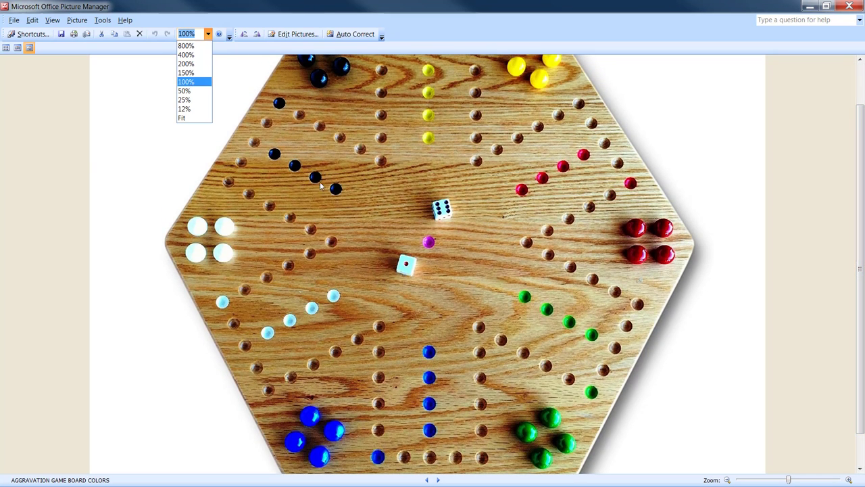
{"action": "left_click", "coordinate": [181, 118]}
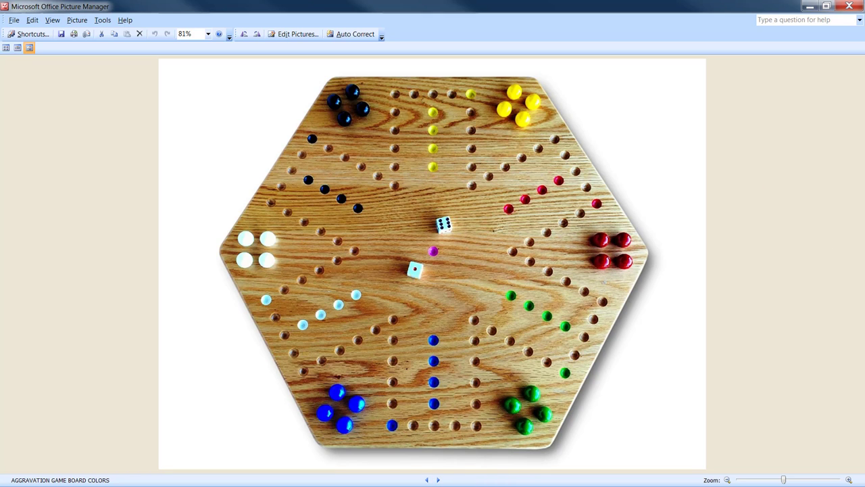
{"action": "key", "text": "Right"}
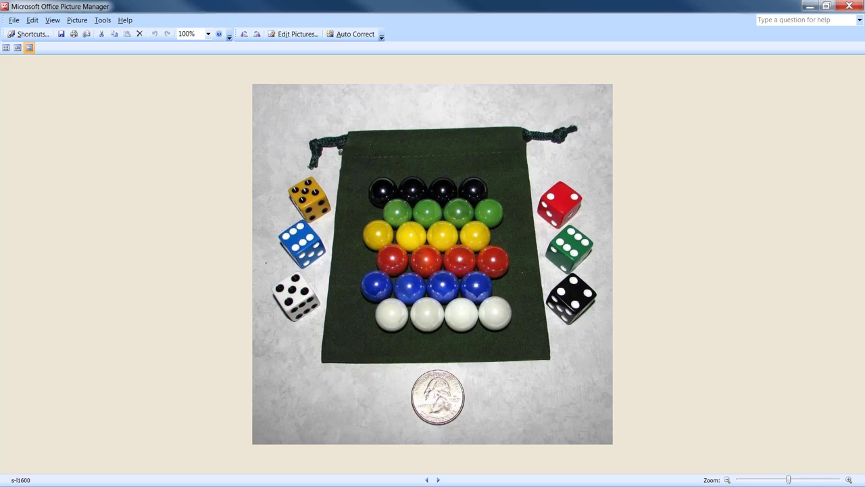
{"action": "left_click", "coordinate": [848, 5]}
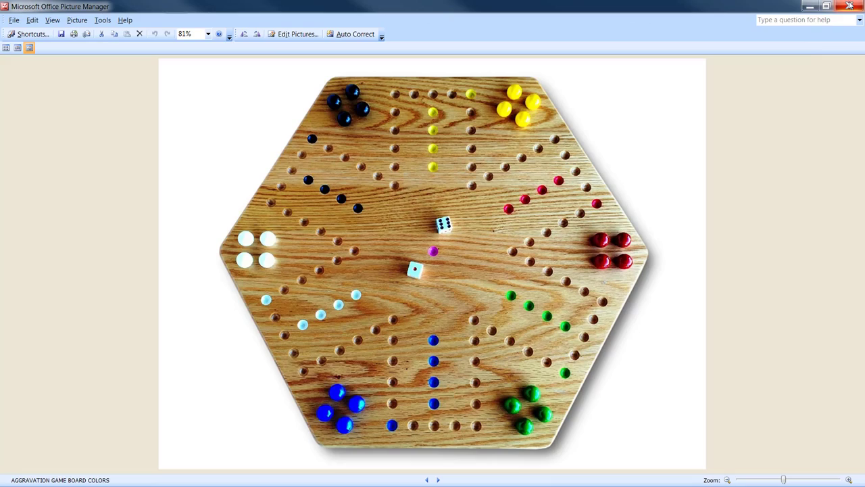
{"action": "left_click", "coordinate": [849, 5]}
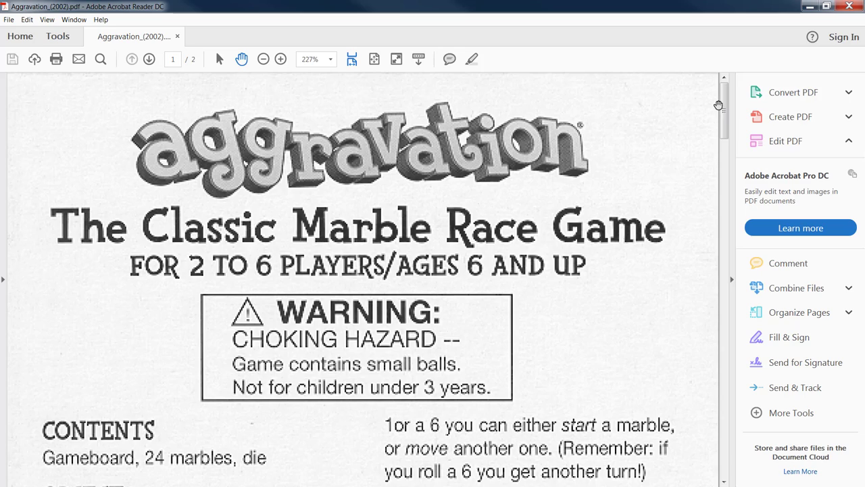
Read Aggravation_(2002).pdf down to the Shortcuts section, then close Acrobat Reader
{"action": "scroll", "coordinate": [724, 111], "scroll_direction": "down", "scroll_amount": 5}
{"action": "scroll", "coordinate": [723, 110], "scroll_direction": "up", "scroll_amount": 5}
{"action": "scroll", "coordinate": [579, 296], "scroll_direction": "down", "scroll_amount": 5}
{"action": "scroll", "coordinate": [580, 288], "scroll_direction": "down", "scroll_amount": 12}
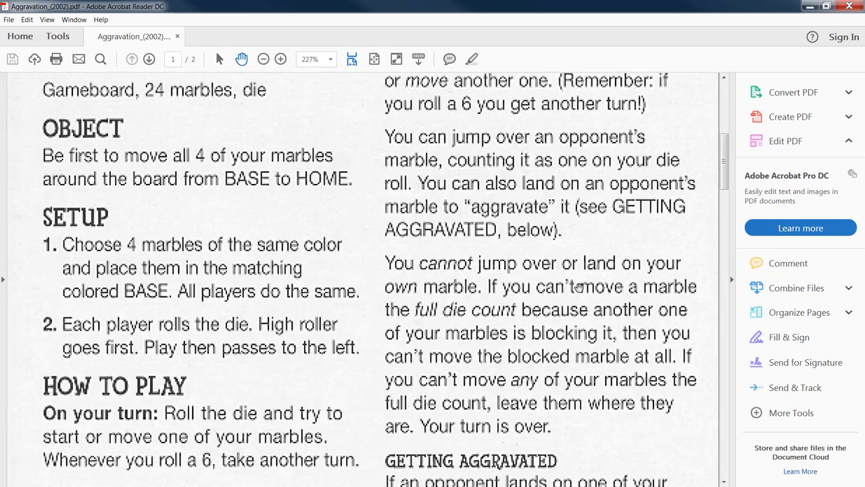
{"action": "scroll", "coordinate": [579, 288], "scroll_direction": "down", "scroll_amount": 3}
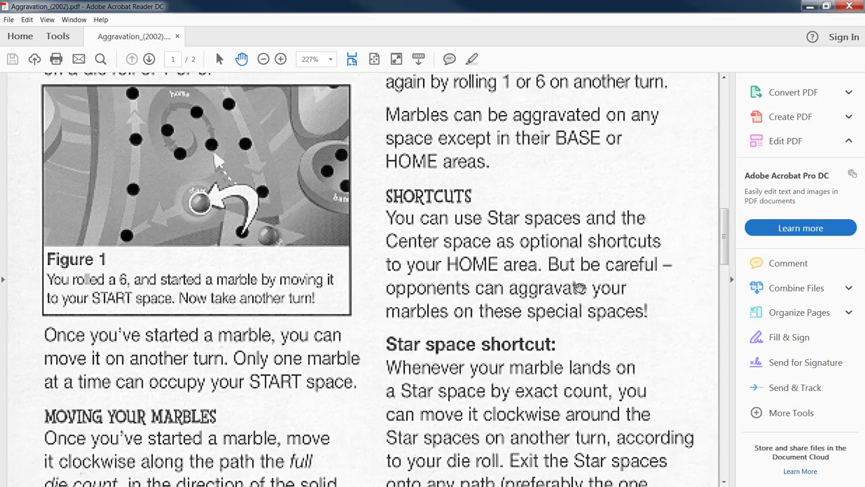
{"action": "left_click", "coordinate": [848, 6]}
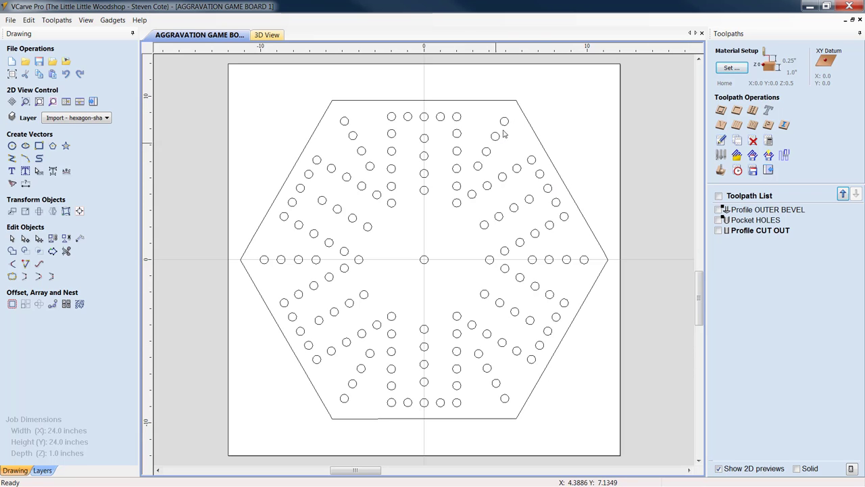
{"action": "left_click", "coordinate": [793, 210]}
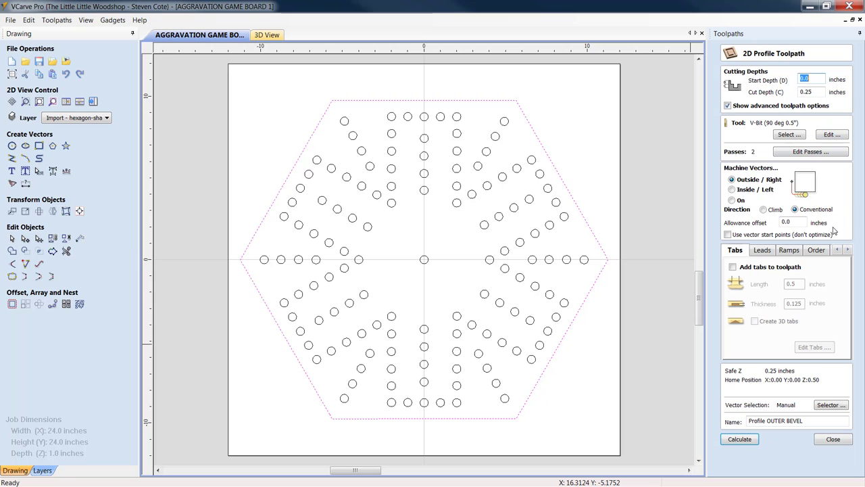
{"action": "left_click", "coordinate": [832, 135]}
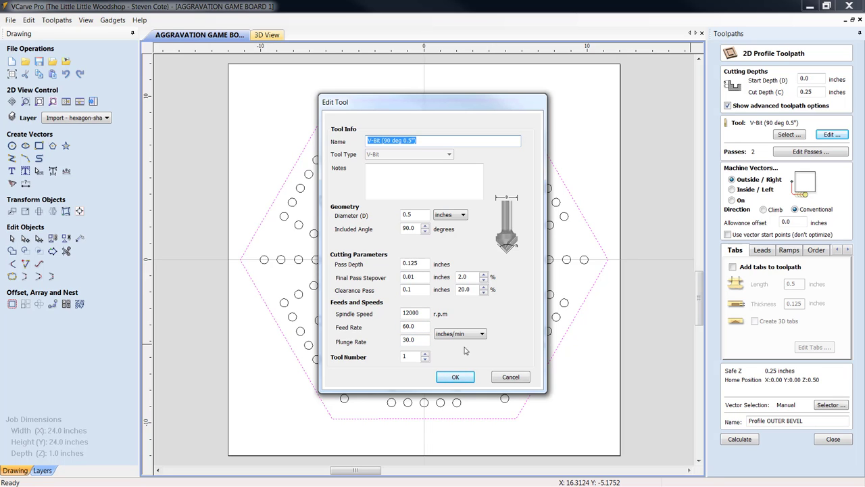
{"action": "left_click", "coordinate": [459, 379]}
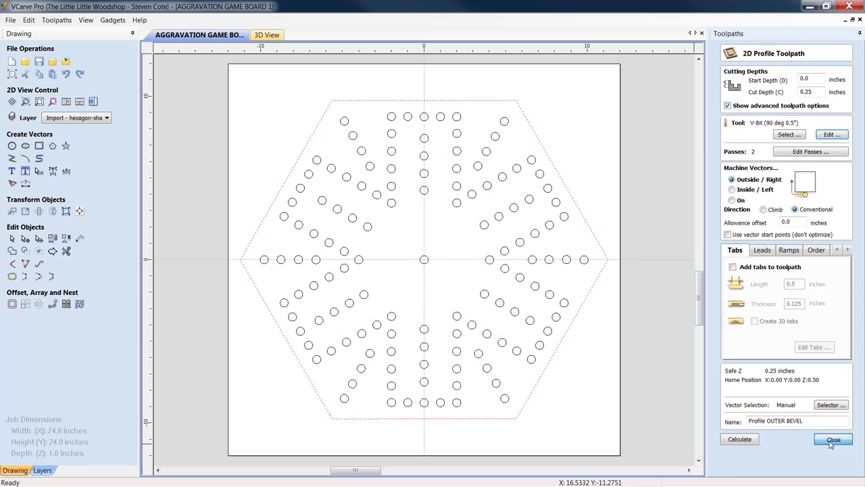
{"action": "left_click", "coordinate": [832, 440]}
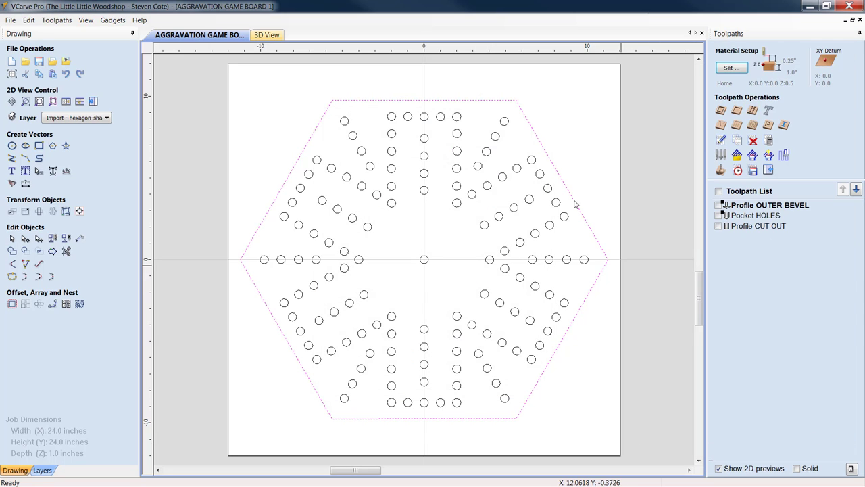
Verify the 0.5-inch centre hole and check Pocket HOLES: 0.25-inch ball nose, 0.187-inch depth
{"action": "left_click", "coordinate": [767, 215]}
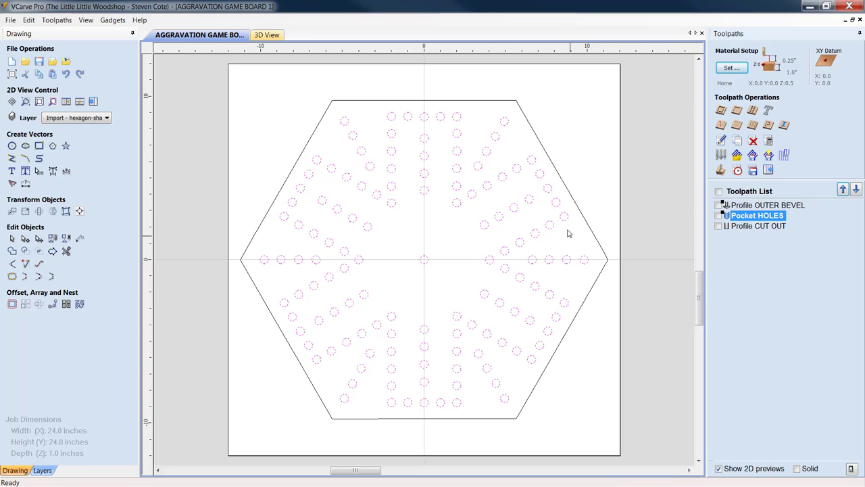
{"action": "left_click", "coordinate": [559, 250]}
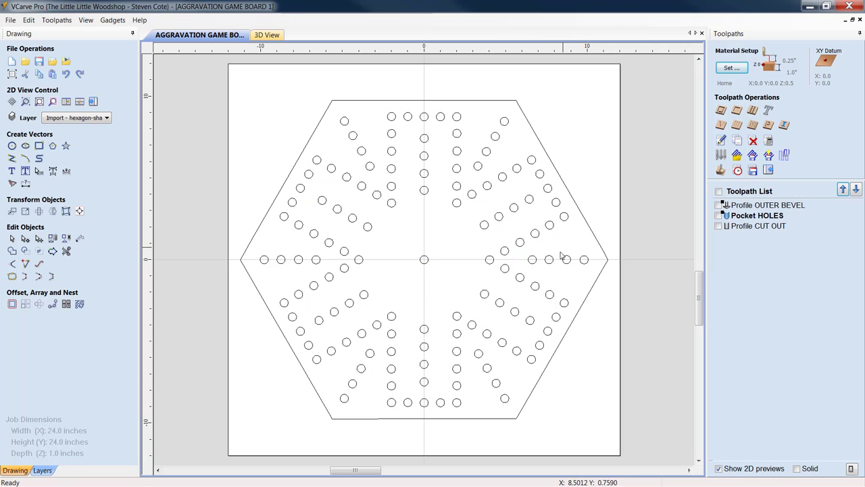
{"action": "left_click", "coordinate": [425, 264]}
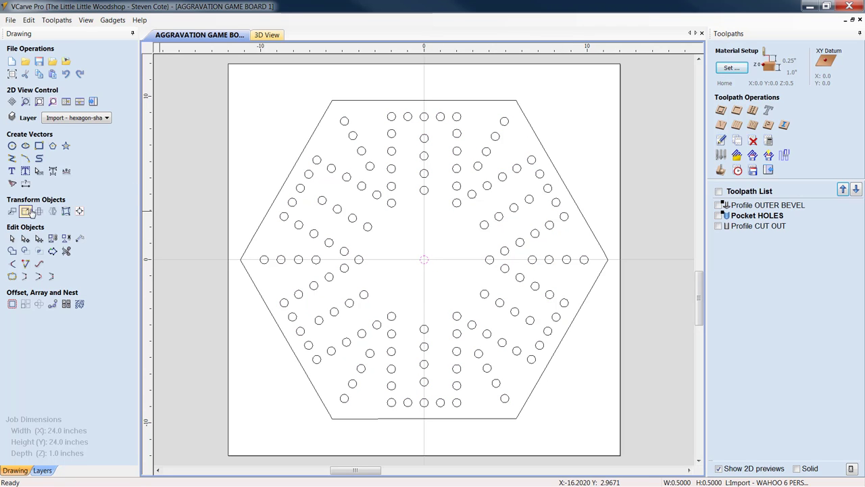
{"action": "left_click", "coordinate": [25, 211]}
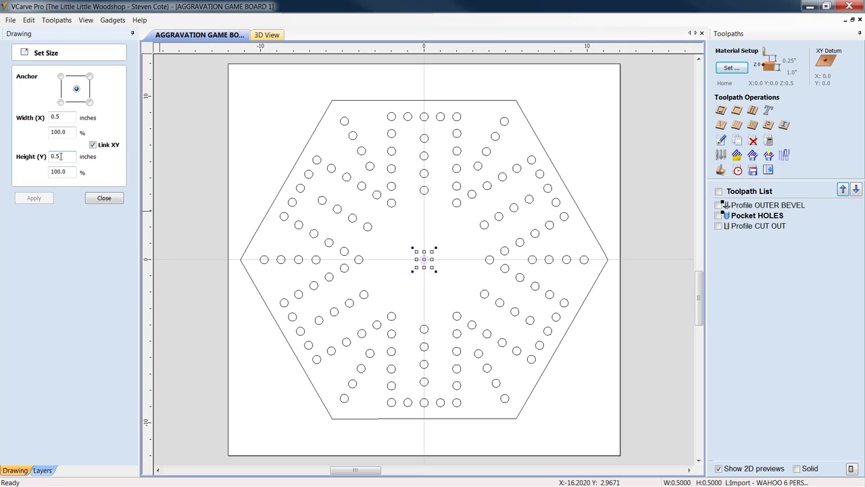
{"action": "left_click", "coordinate": [105, 198]}
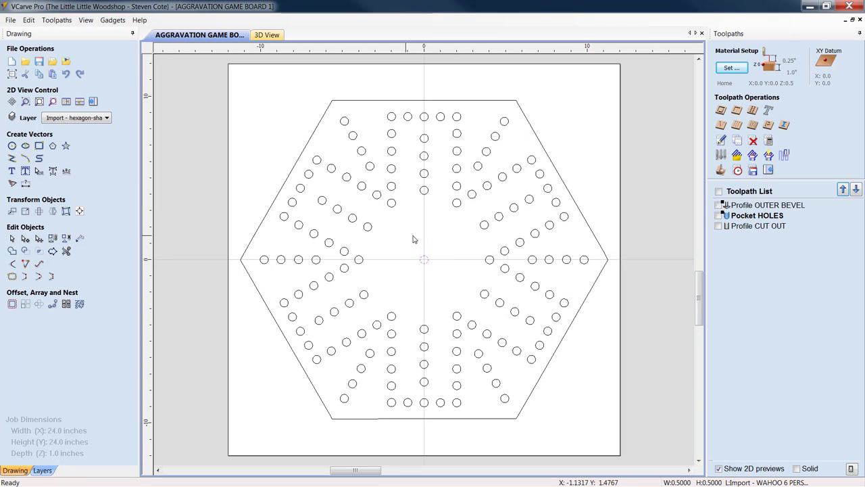
{"action": "left_click", "coordinate": [778, 216]}
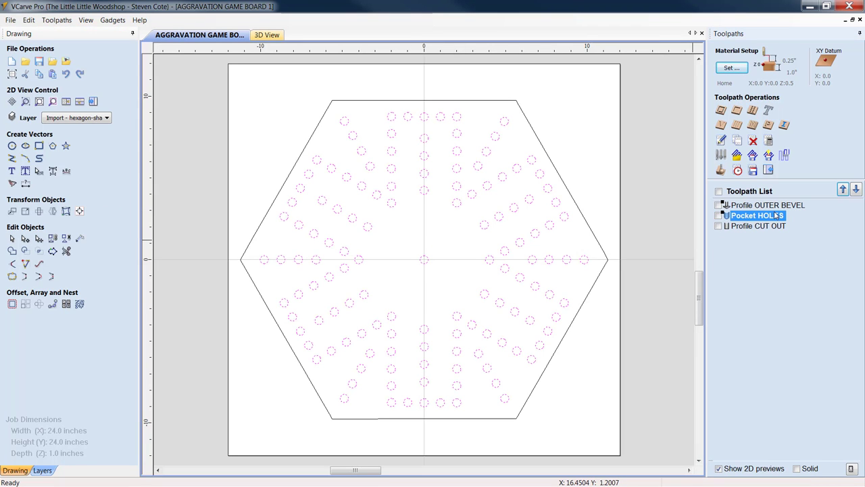
{"action": "double_click", "coordinate": [741, 216]}
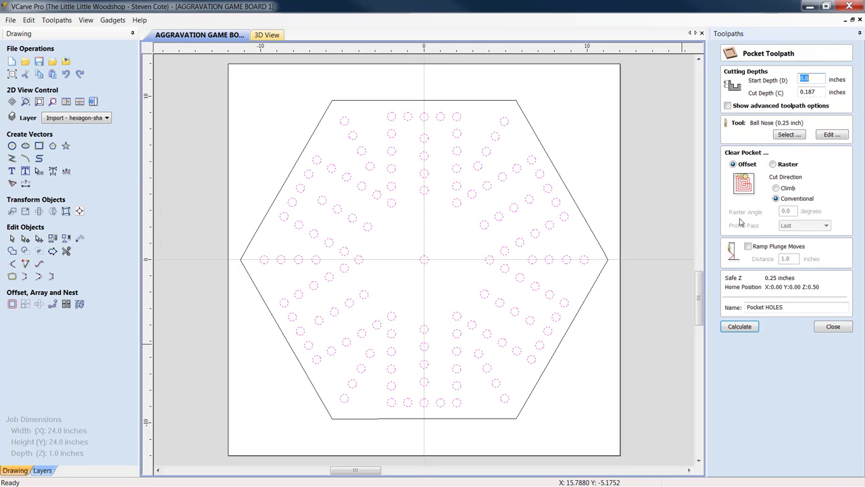
{"action": "left_click", "coordinate": [830, 134]}
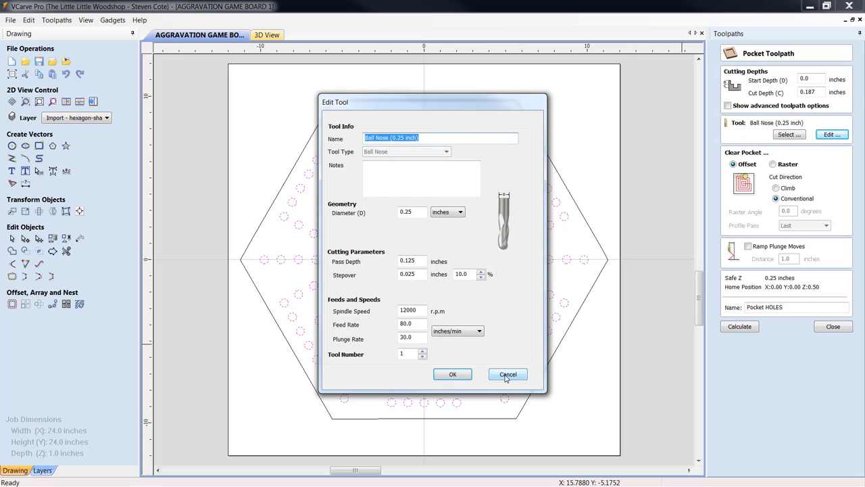
{"action": "left_click", "coordinate": [507, 375]}
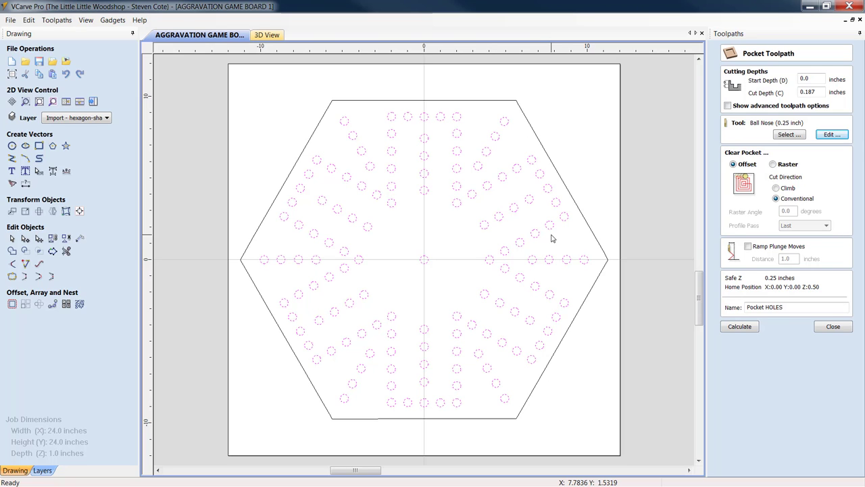
{"action": "left_click", "coordinate": [444, 290]}
{"action": "left_click", "coordinate": [833, 327]}
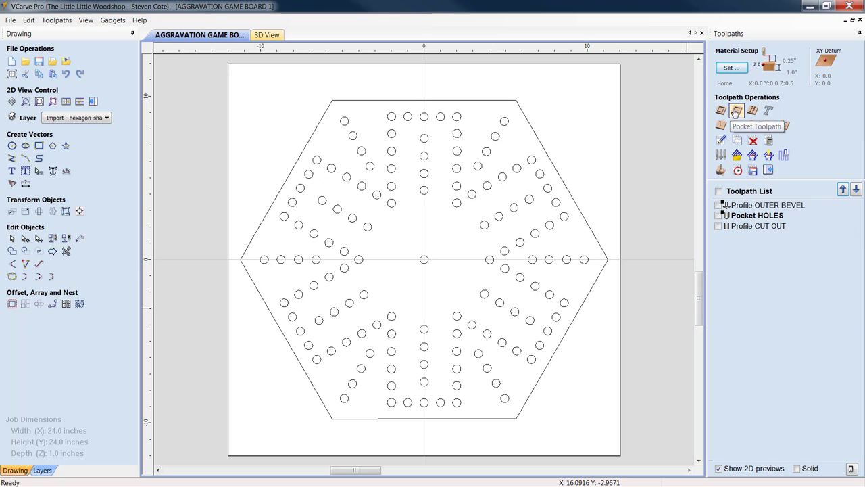
{"action": "left_click", "coordinate": [737, 112]}
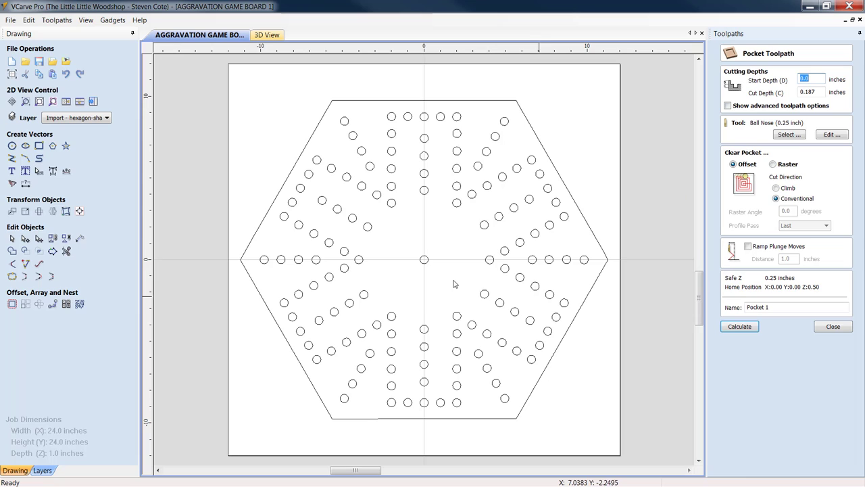
{"action": "left_click_drag", "start_coordinate": [411, 257], "coordinate": [411, 257]}
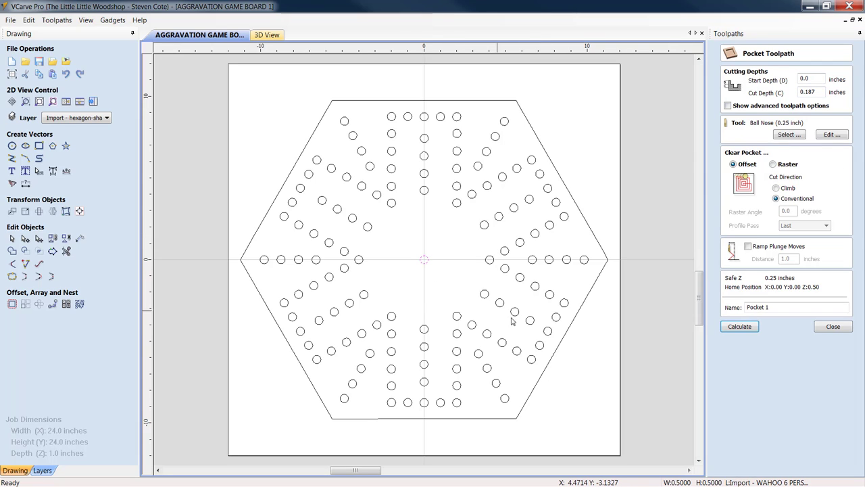
{"action": "left_click", "coordinate": [843, 329]}
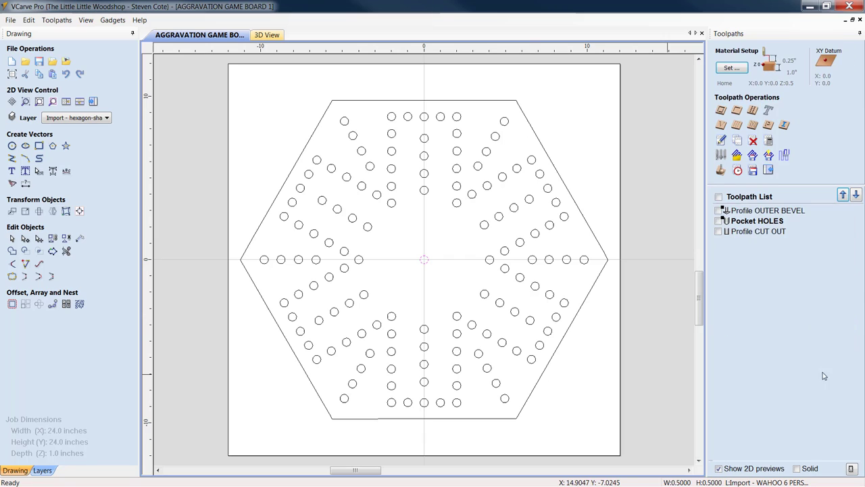
{"action": "left_click", "coordinate": [767, 234]}
{"action": "double_click", "coordinate": [767, 234]}
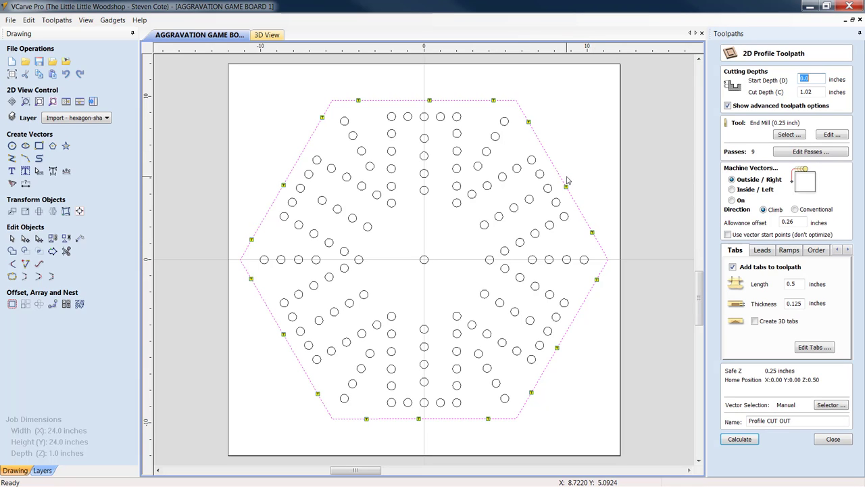
{"action": "left_click", "coordinate": [800, 222]}
{"action": "double_click", "coordinate": [800, 221]}
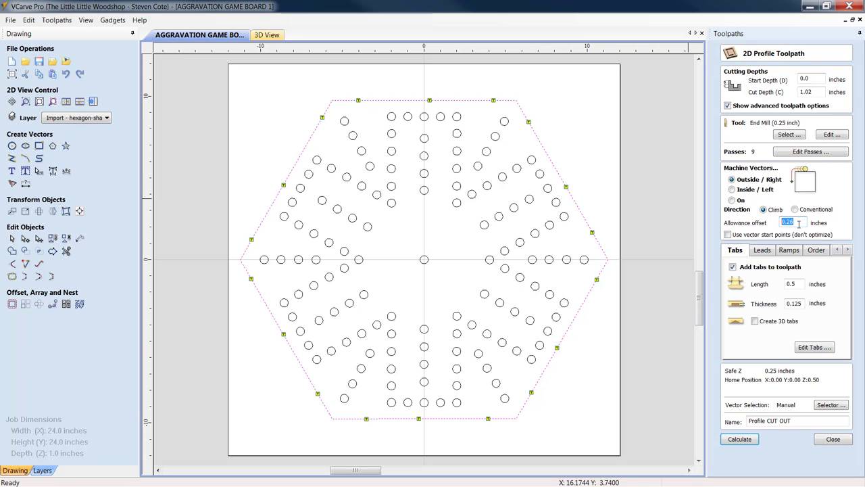
{"action": "left_click", "coordinate": [799, 223]}
{"action": "left_click", "coordinate": [839, 440]}
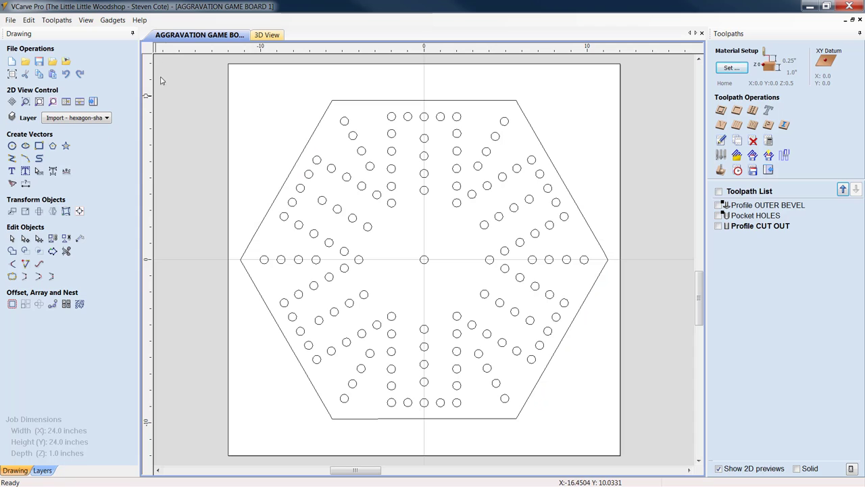
{"action": "left_click", "coordinate": [11, 74]}
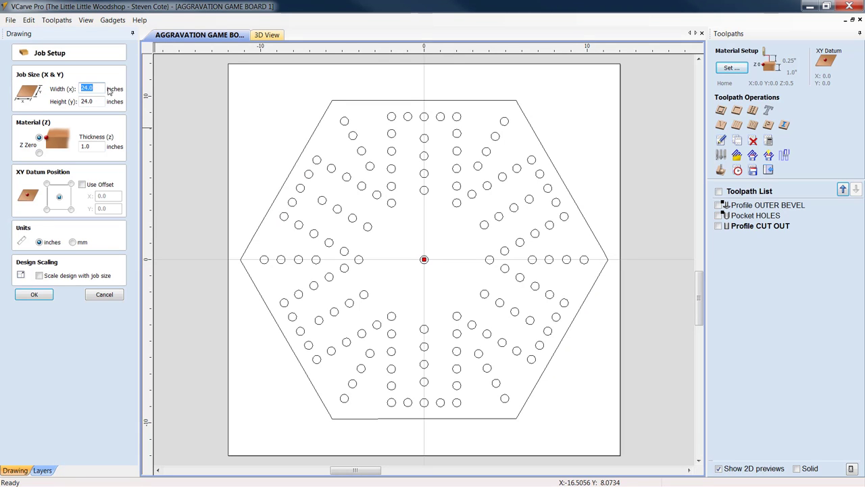
{"action": "left_click", "coordinate": [735, 440]}
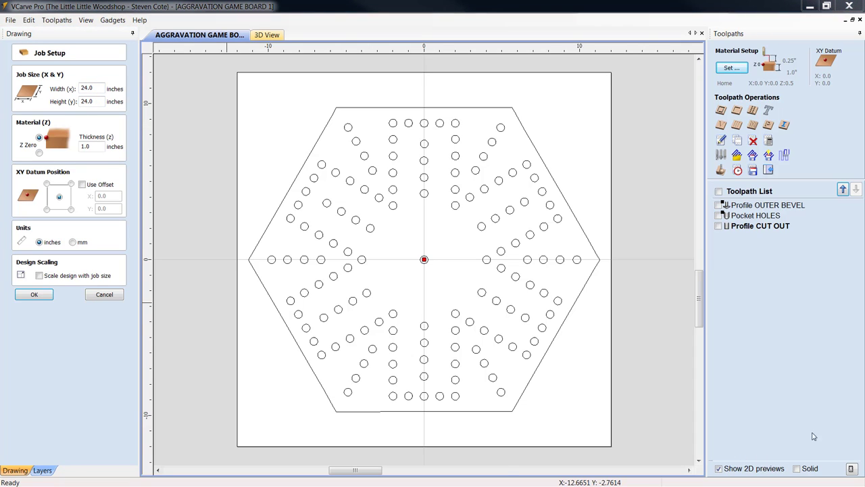
{"action": "left_click", "coordinate": [354, 277]}
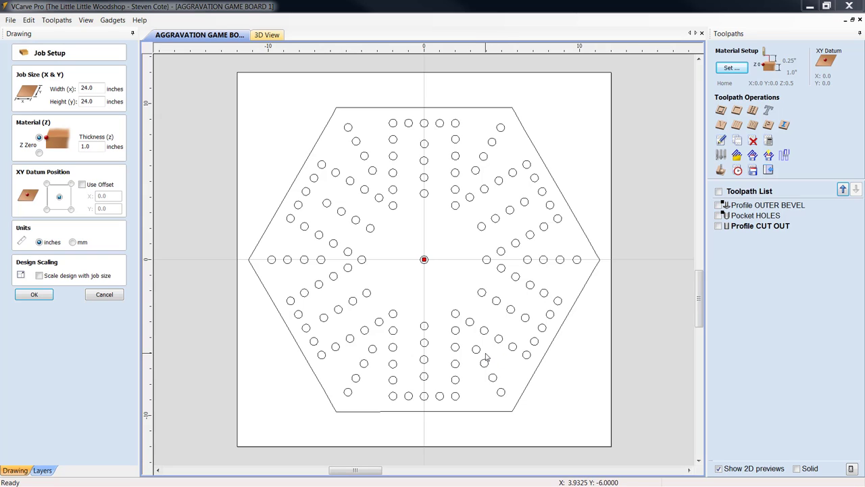
{"action": "left_click", "coordinate": [104, 295]}
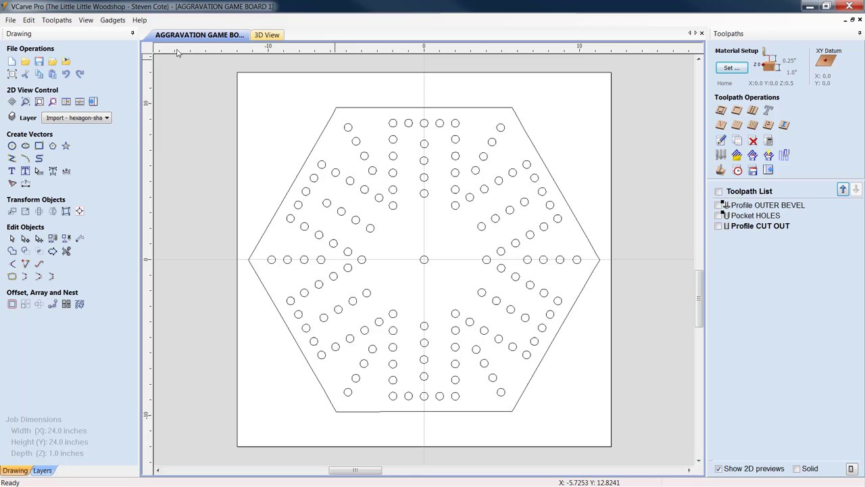
Import the SKULL & CROSSBONES vector file into the board's centre
{"action": "left_click", "coordinate": [50, 64]}
{"action": "left_click_drag", "start_coordinate": [484, 130], "coordinate": [390, 56]}
{"action": "left_click_drag", "start_coordinate": [506, 288], "coordinate": [746, 400]}
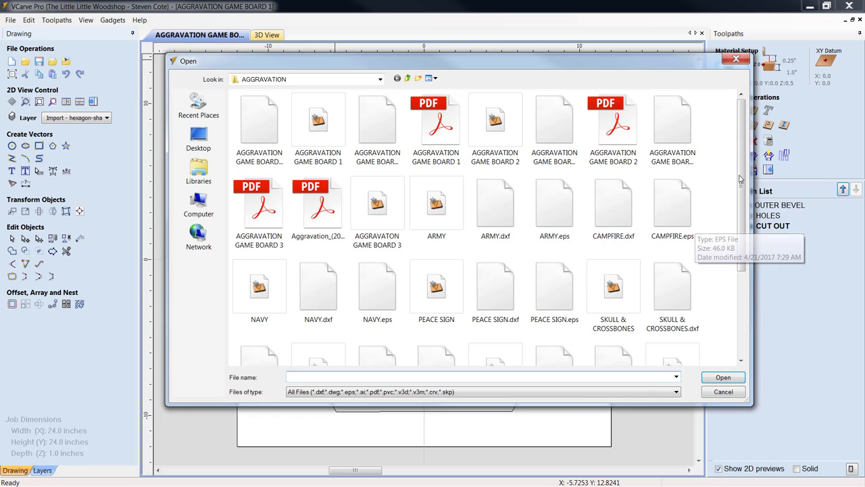
{"action": "left_click_drag", "start_coordinate": [742, 173], "coordinate": [741, 224]}
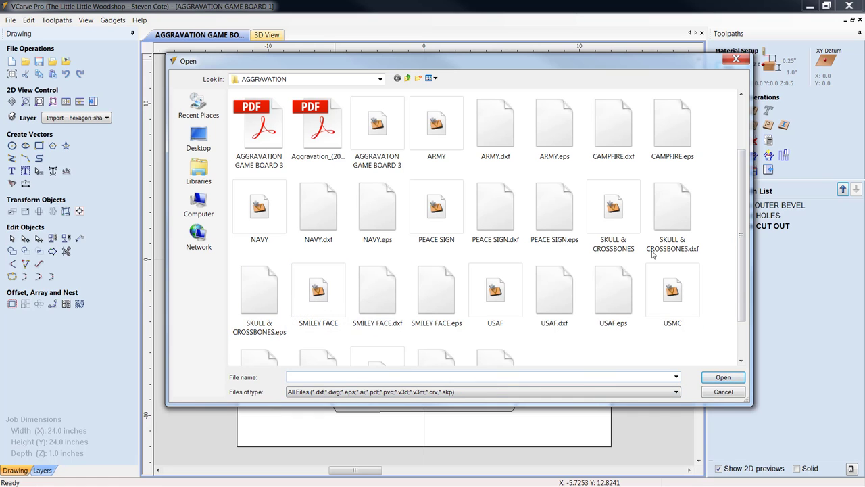
{"action": "left_click", "coordinate": [613, 209]}
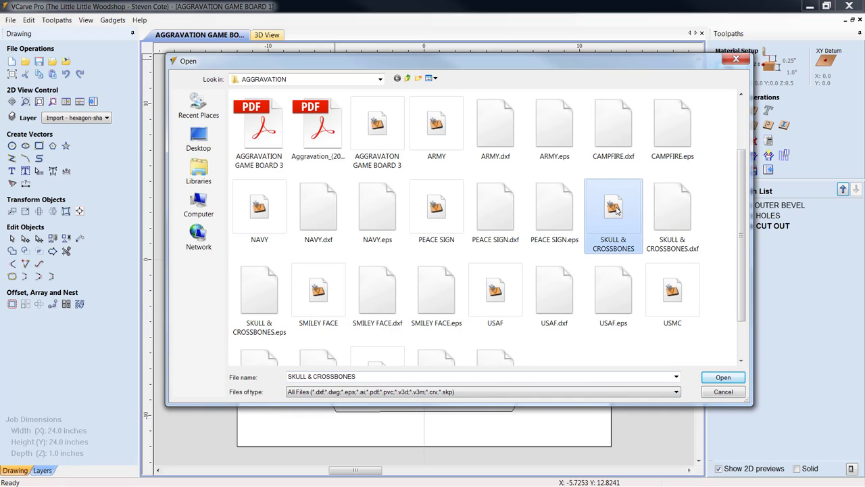
{"action": "left_click", "coordinate": [724, 377]}
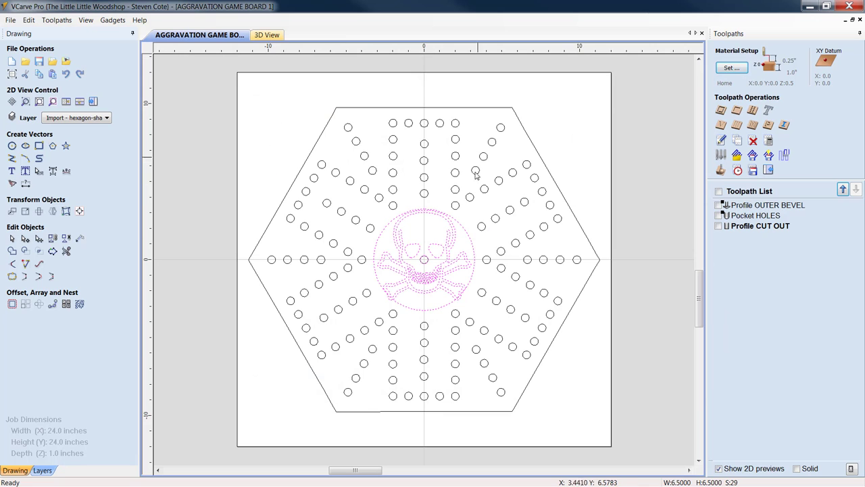
Deselect the emblem and start a V-Carve / Engraving toolpath with 60° V-bit, 0.05-inch flat depth
{"action": "left_click", "coordinate": [475, 225]}
{"action": "scroll", "coordinate": [441, 250], "scroll_direction": "up", "scroll_amount": 4}
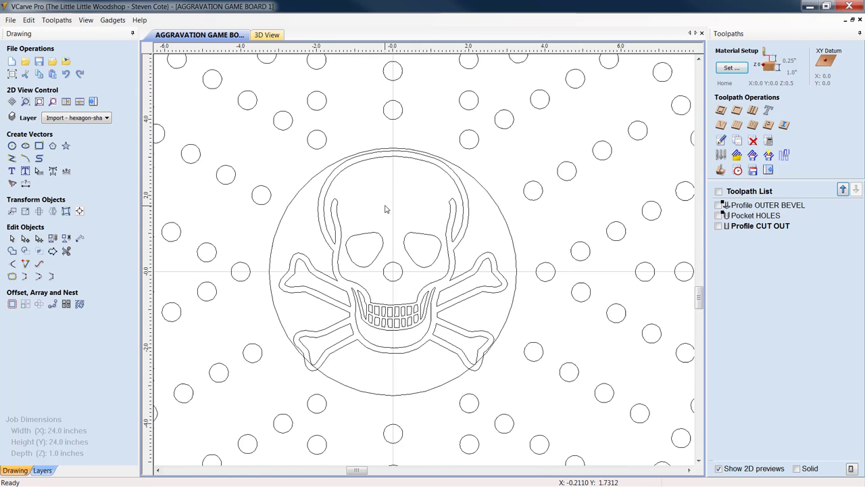
{"action": "scroll", "coordinate": [386, 209], "scroll_direction": "down", "scroll_amount": 4}
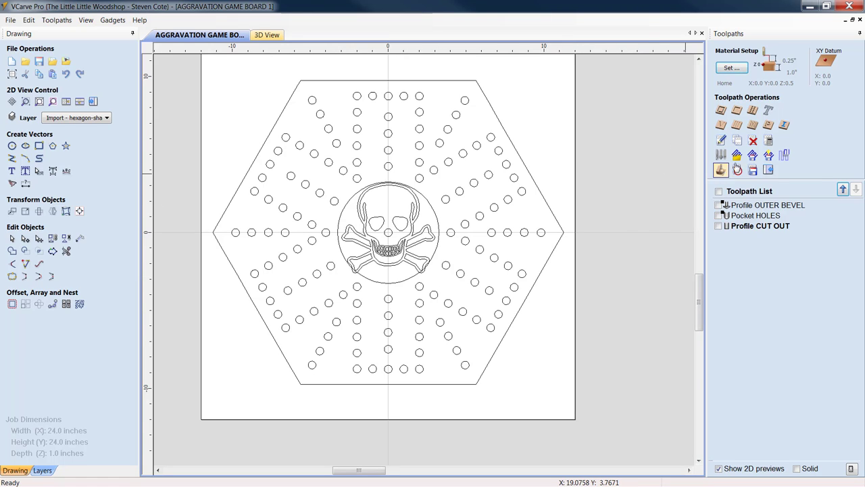
{"action": "left_click", "coordinate": [722, 124]}
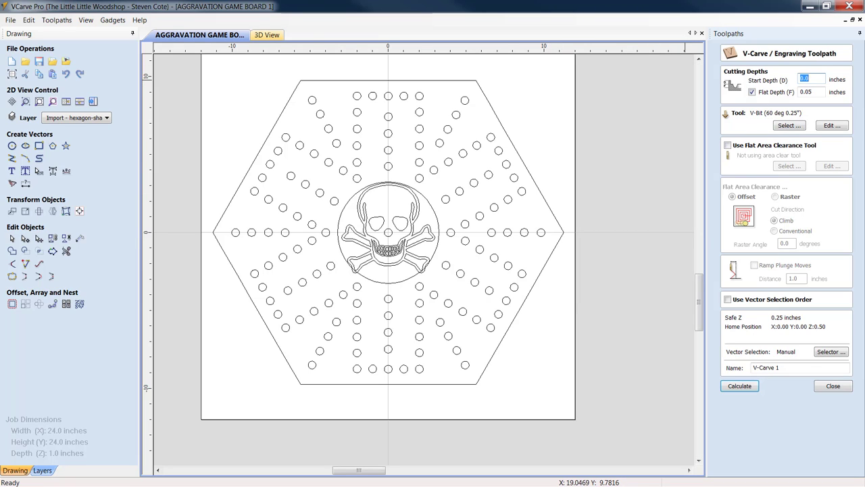
Select only the skull vectors, leaving out the circles, and calculate the V-Carve toolpath
{"action": "left_click_drag", "start_coordinate": [438, 277], "coordinate": [345, 200]}
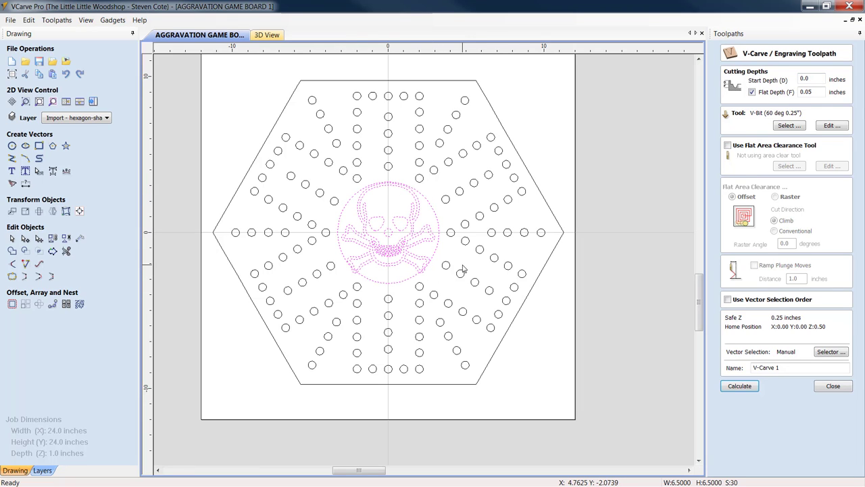
{"action": "left_click", "coordinate": [438, 224], "text": "shift"}
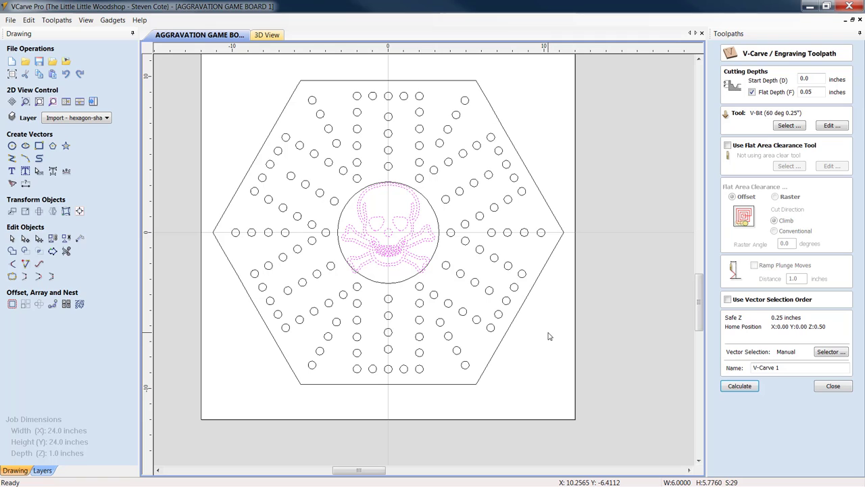
{"action": "left_click", "coordinate": [435, 256], "text": "shift"}
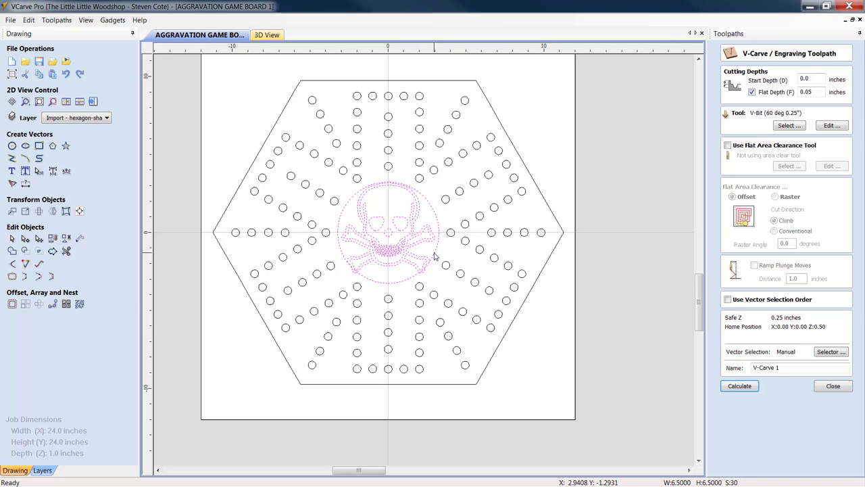
{"action": "left_click", "coordinate": [435, 257], "text": "shift"}
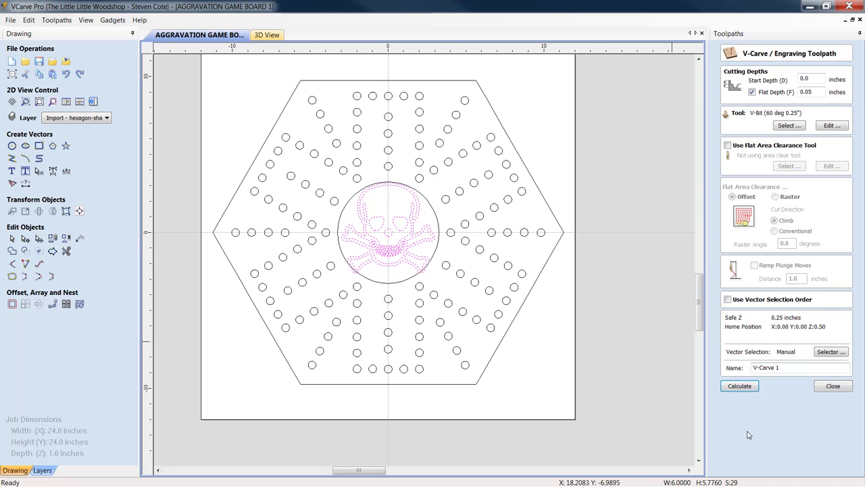
{"action": "left_click", "coordinate": [751, 385]}
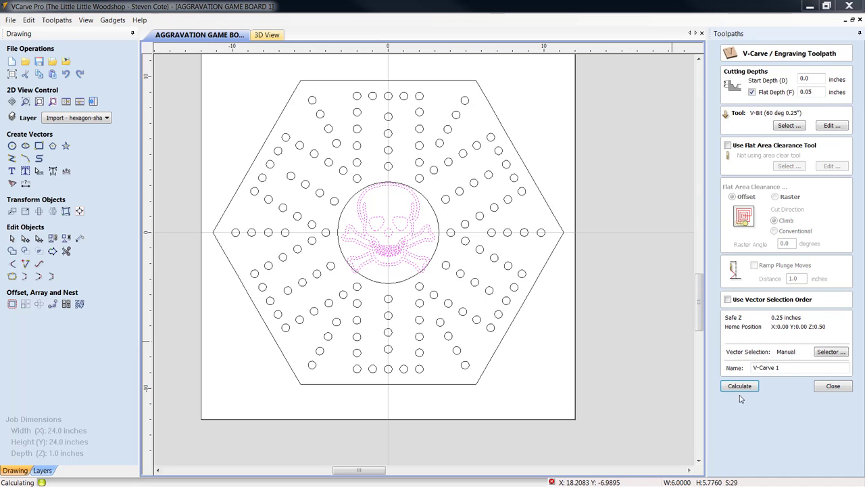
Dismiss the duplicate vectors warning and preview all toolpaths with black toolpath colour
{"action": "left_click", "coordinate": [394, 277]}
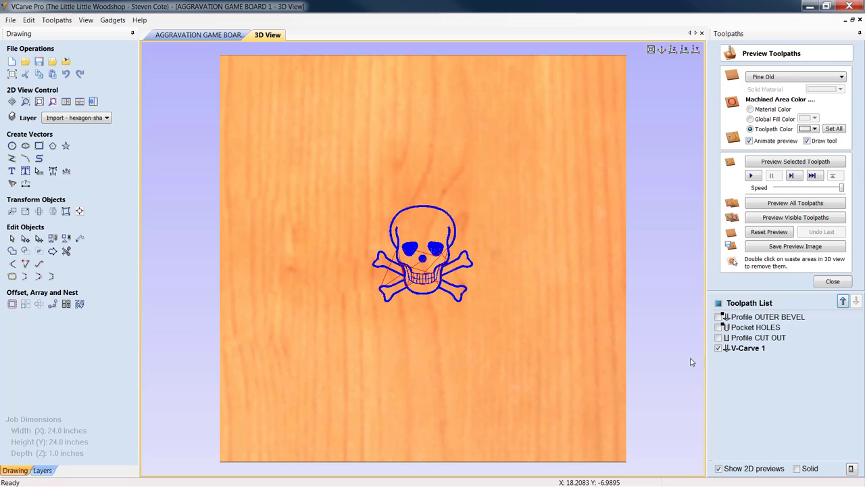
{"action": "left_click", "coordinate": [780, 206]}
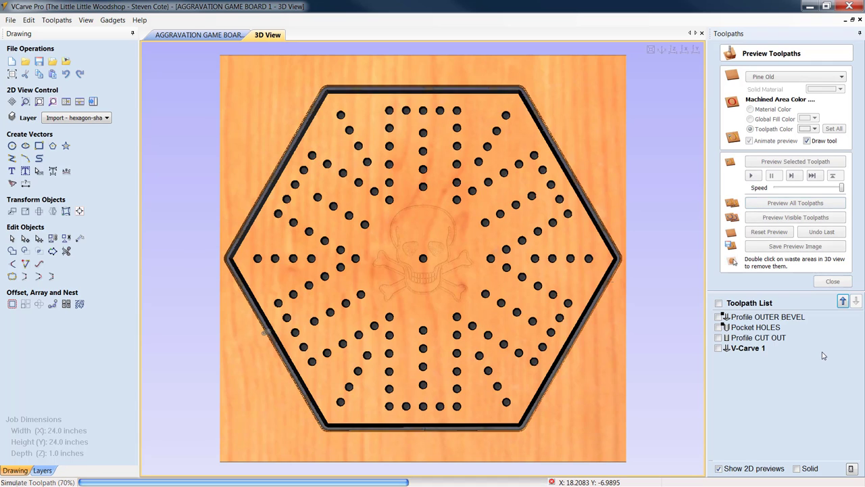
{"action": "left_click", "coordinate": [809, 128]}
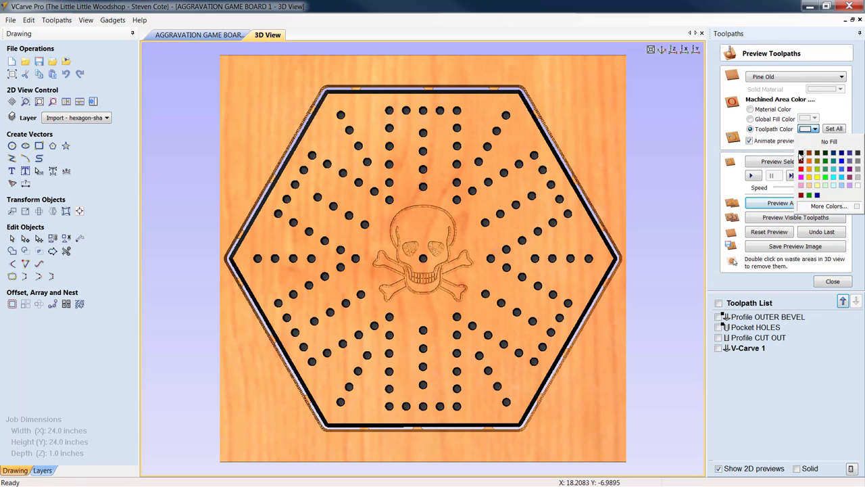
{"action": "left_click", "coordinate": [801, 152]}
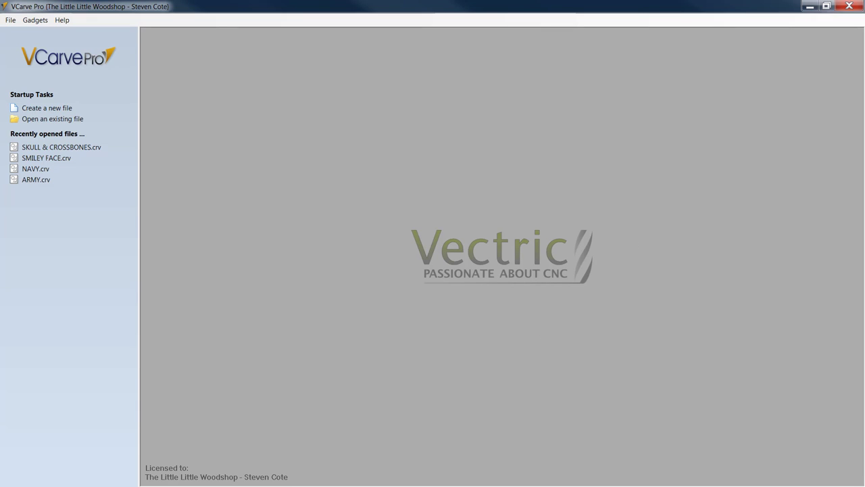
Create a new 7 x 7 inch job with 1-inch material thickness
{"action": "left_click", "coordinate": [57, 109]}
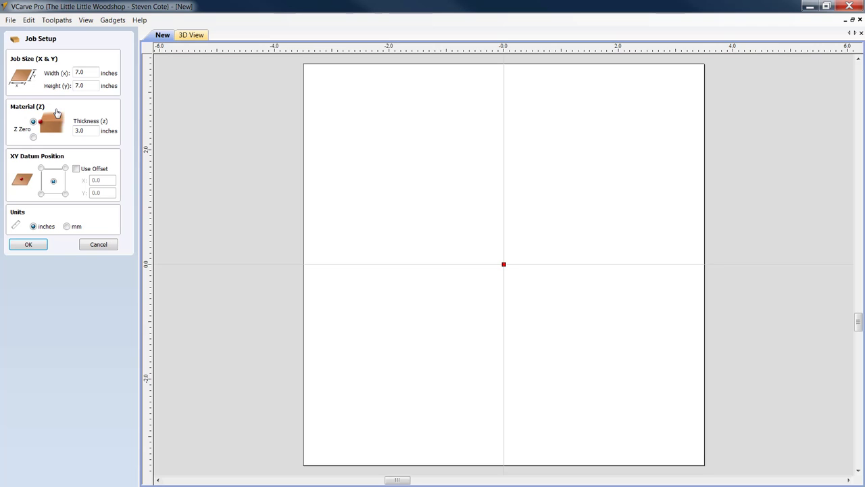
{"action": "left_click", "coordinate": [95, 130]}
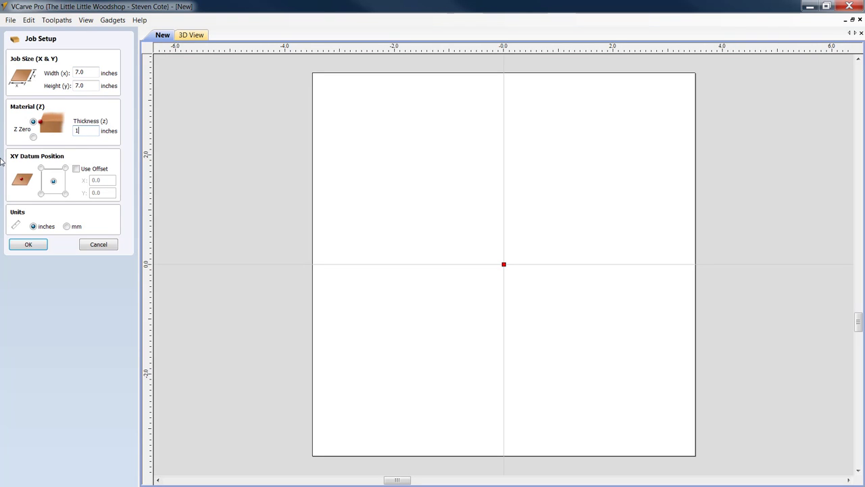
{"action": "left_click", "coordinate": [29, 245]}
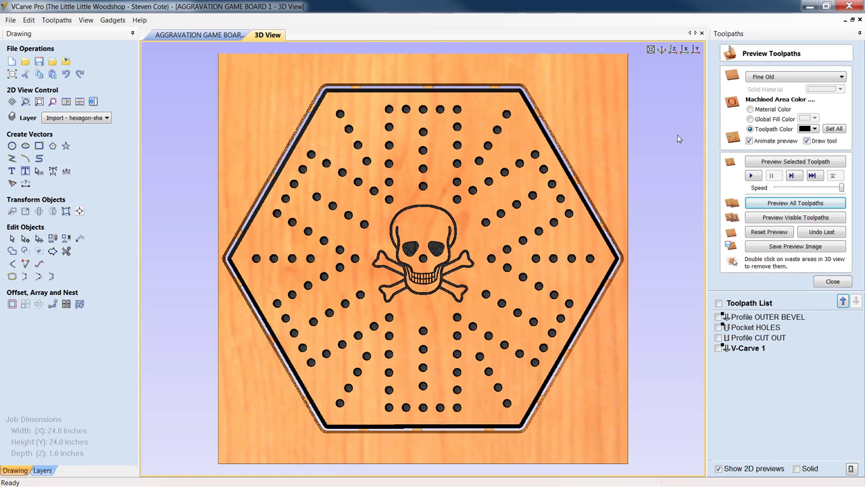
In the 2D view, check that the circle around the skull measures 6.5 inches
{"action": "left_click", "coordinate": [199, 35]}
{"action": "scroll", "coordinate": [456, 284], "scroll_direction": "down", "scroll_amount": 2}
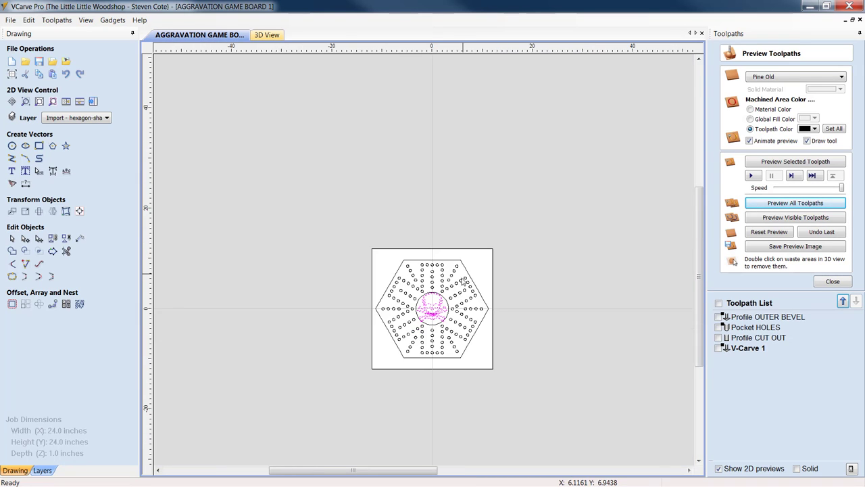
{"action": "scroll", "coordinate": [405, 238], "scroll_direction": "up", "scroll_amount": 5}
{"action": "left_click", "coordinate": [405, 238]}
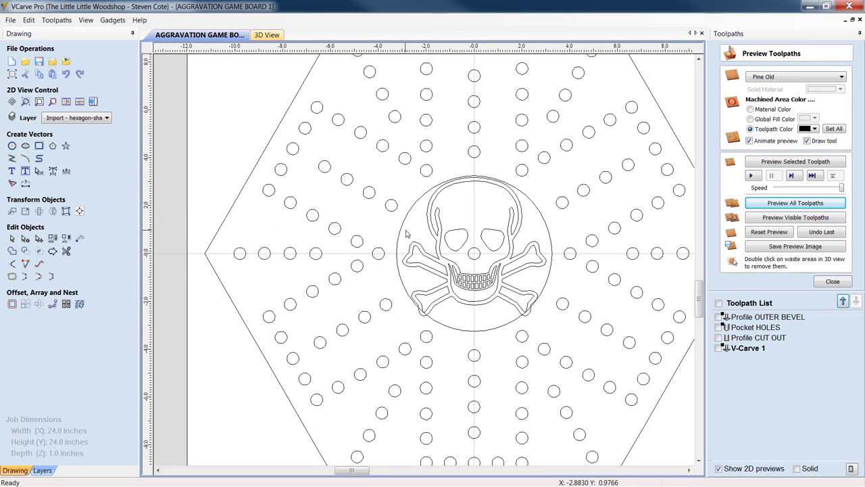
{"action": "left_click", "coordinate": [401, 232]}
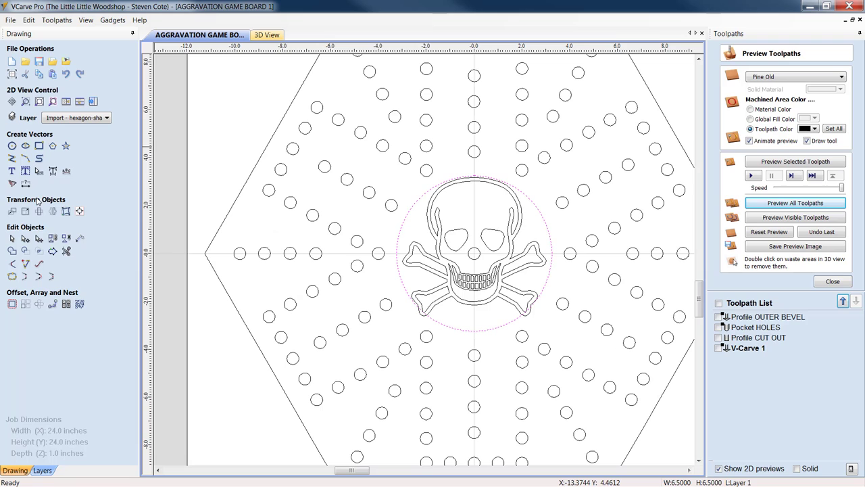
{"action": "left_click", "coordinate": [25, 212]}
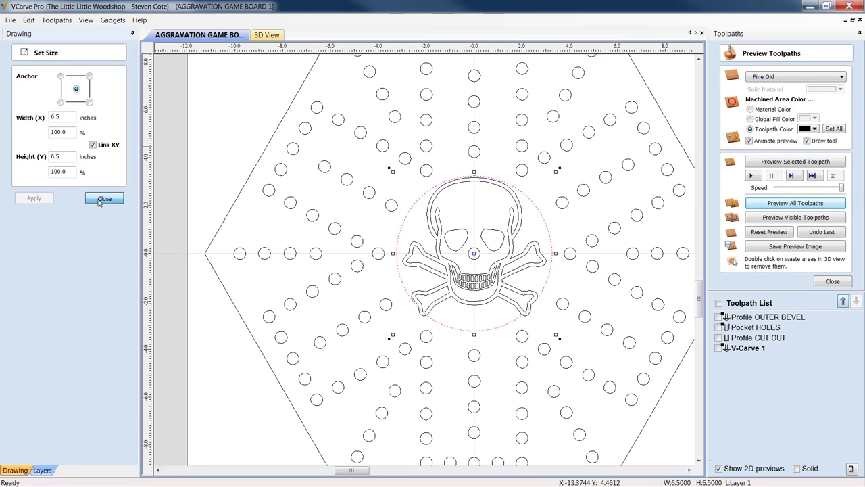
{"action": "left_click", "coordinate": [103, 198]}
Close the AGGRAVATION GAME BOARD 1 document without saving changes
{"action": "left_click", "coordinate": [407, 329]}
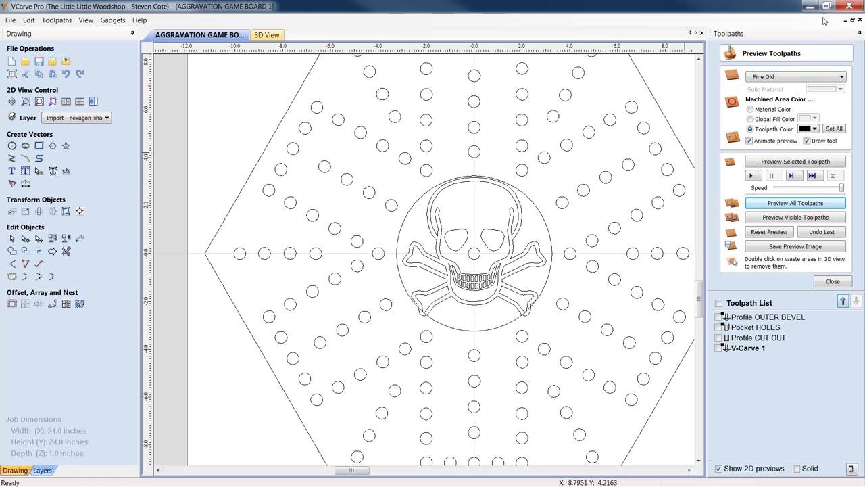
{"action": "left_click", "coordinate": [847, 6]}
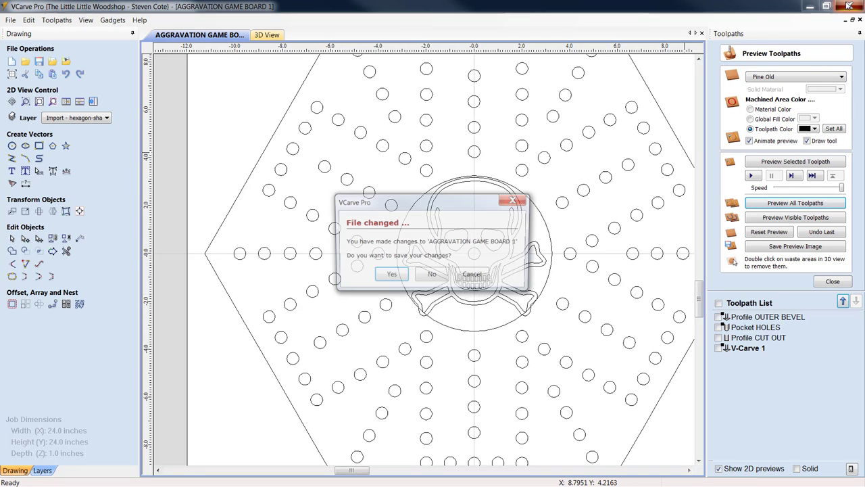
{"action": "left_click", "coordinate": [430, 276]}
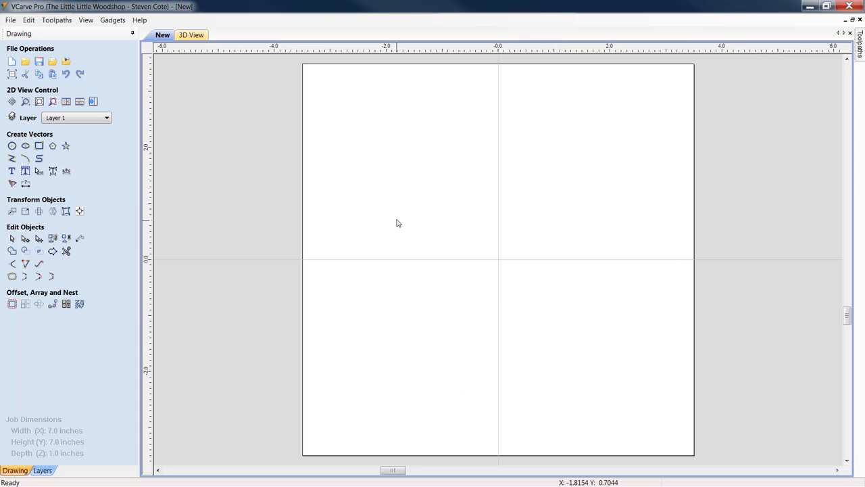
Draw a circle near the page centre and give it a 6.5-inch diameter
{"action": "left_click", "coordinate": [12, 145]}
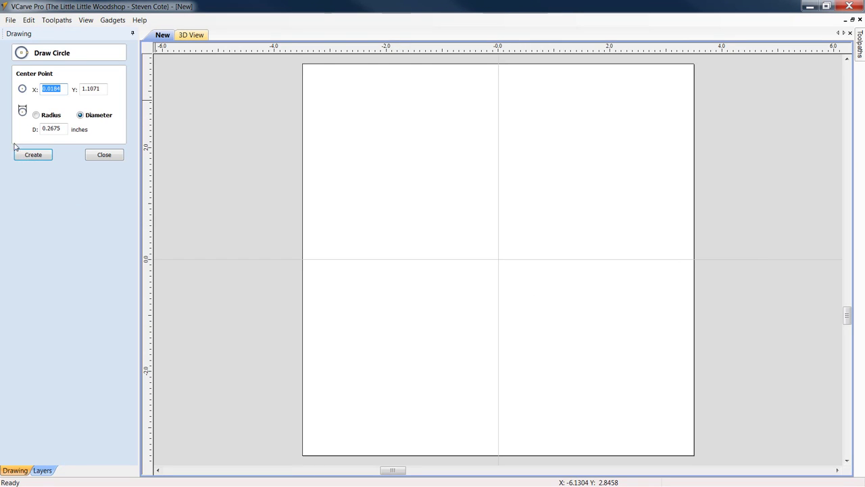
{"action": "left_click_drag", "start_coordinate": [493, 279], "coordinate": [543, 168]}
{"action": "left_click_drag", "start_coordinate": [62, 129], "coordinate": [9, 129]}
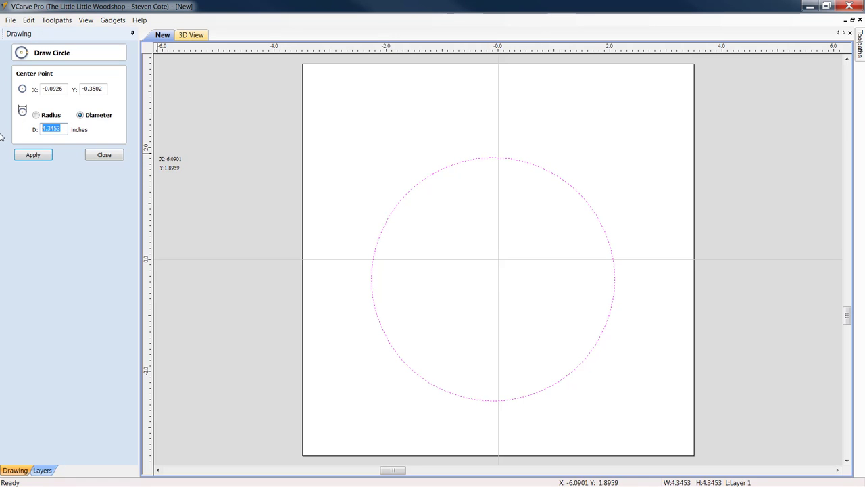
{"action": "type", "text": "6.5"}
{"action": "left_click", "coordinate": [23, 152]}
{"action": "left_click", "coordinate": [113, 157]}
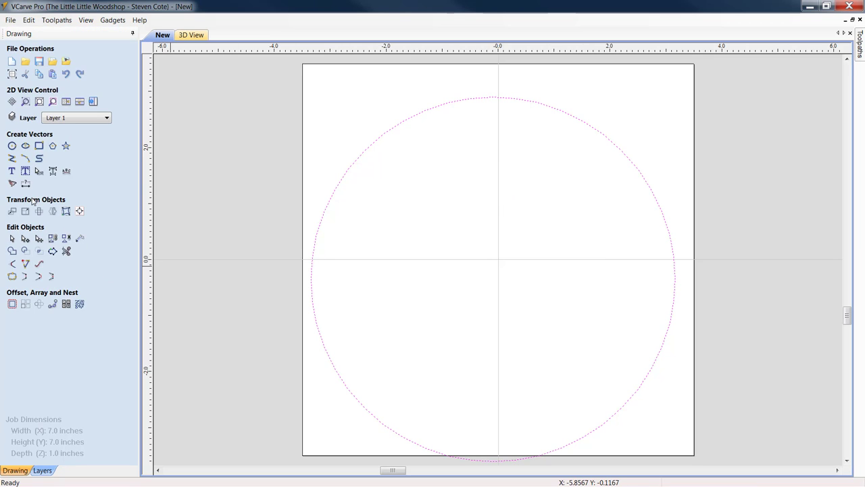
Align the circle to the centre of the 7 x 7-inch material
{"action": "left_click", "coordinate": [80, 211]}
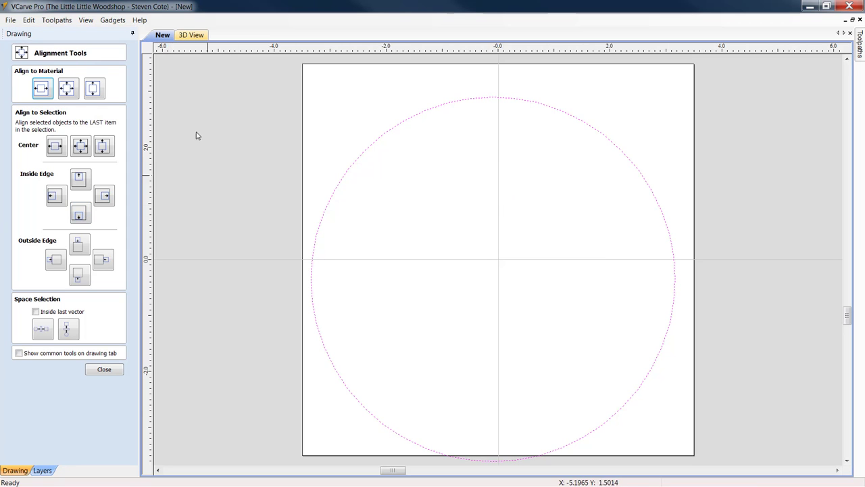
{"action": "left_click", "coordinate": [70, 92]}
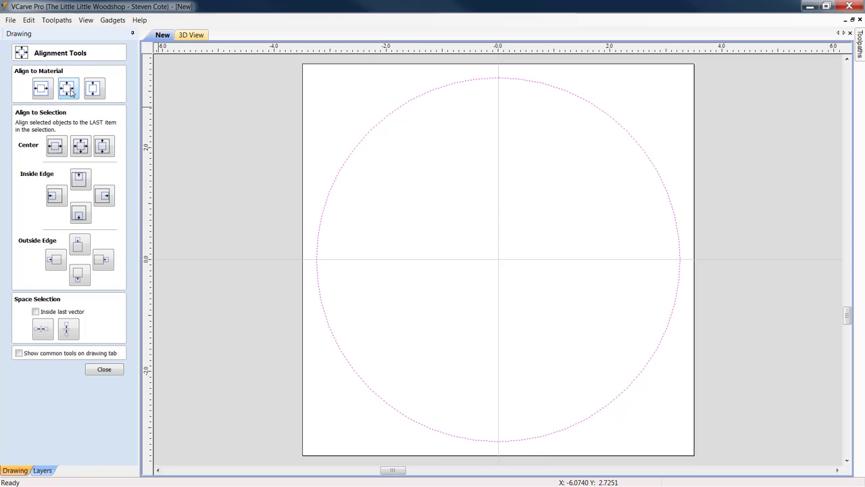
{"action": "left_click", "coordinate": [105, 371]}
{"action": "left_click", "coordinate": [561, 331]}
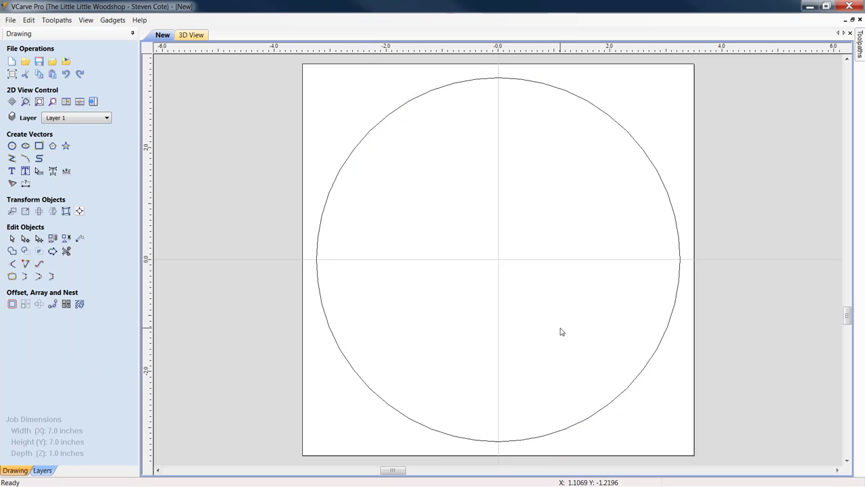